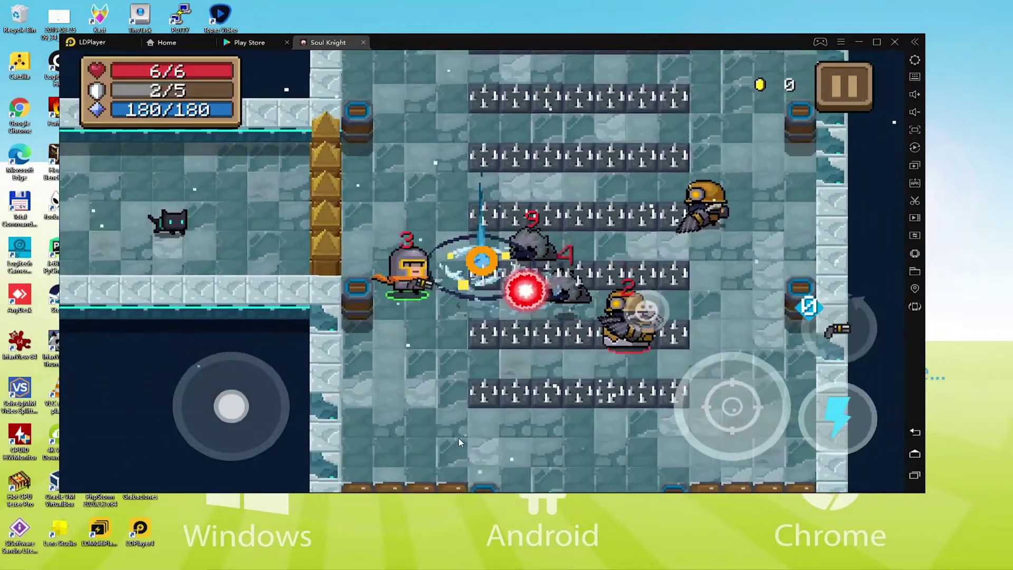
Step: Move the knight with WASD around the spiked room until it is cleared, then head north into the corridor
key("s")
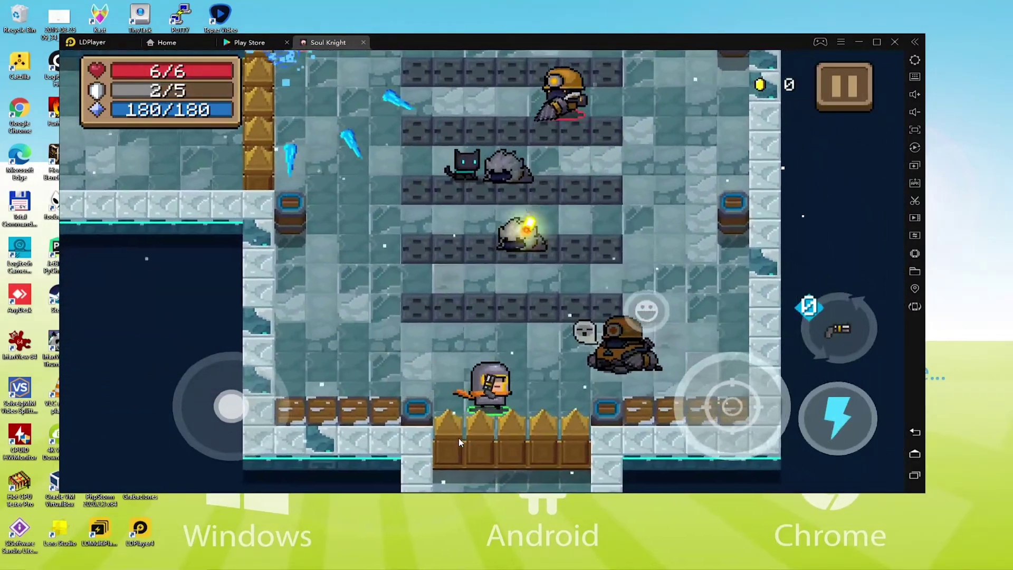
key("w")
key("d")
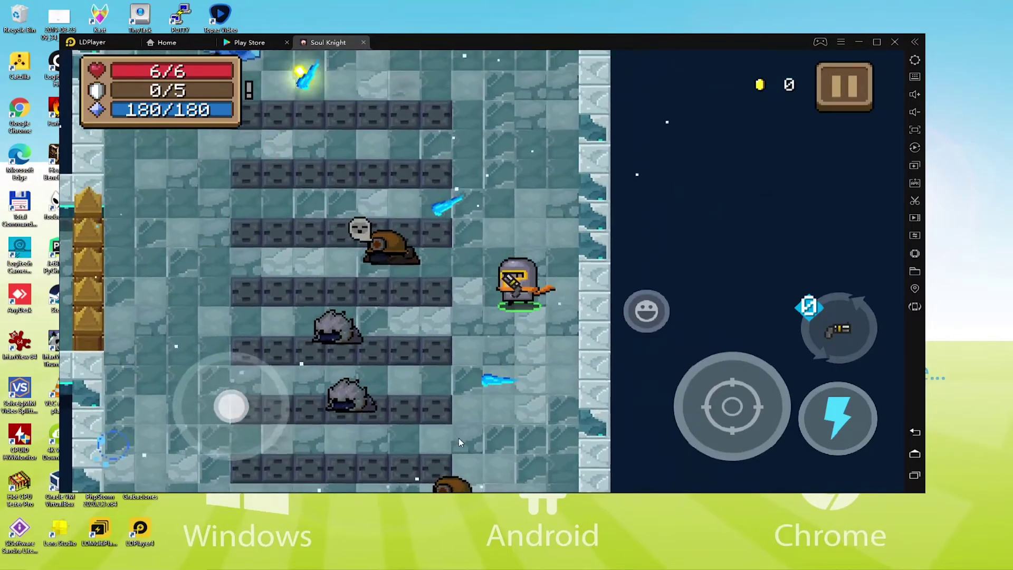
key("w")
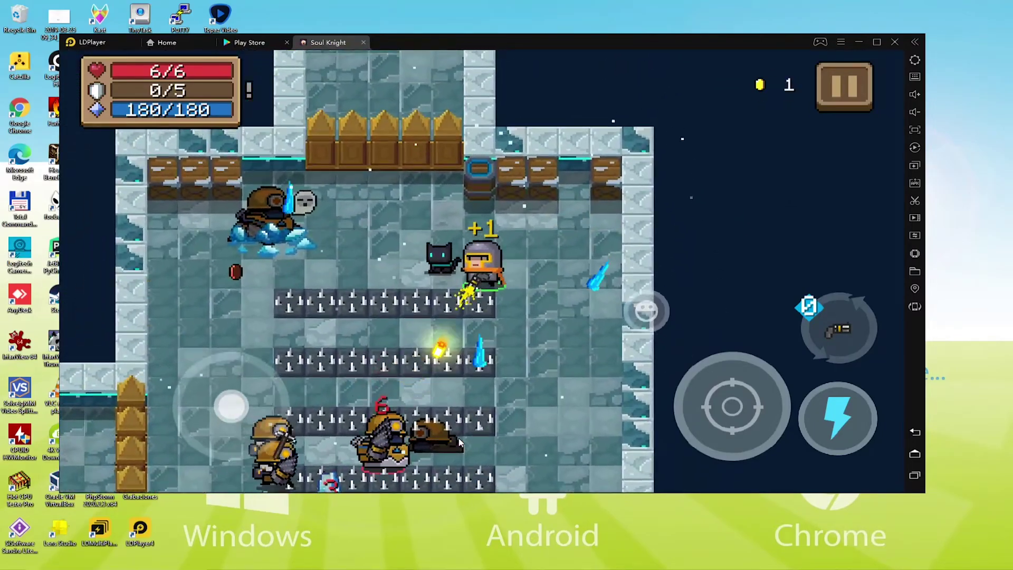
key("a")
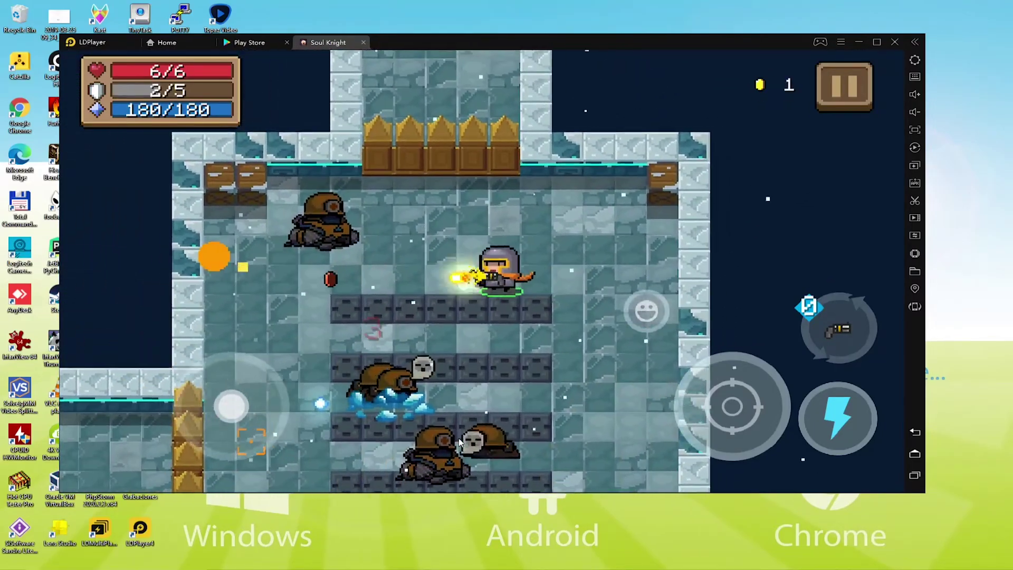
key("a")
key("s")
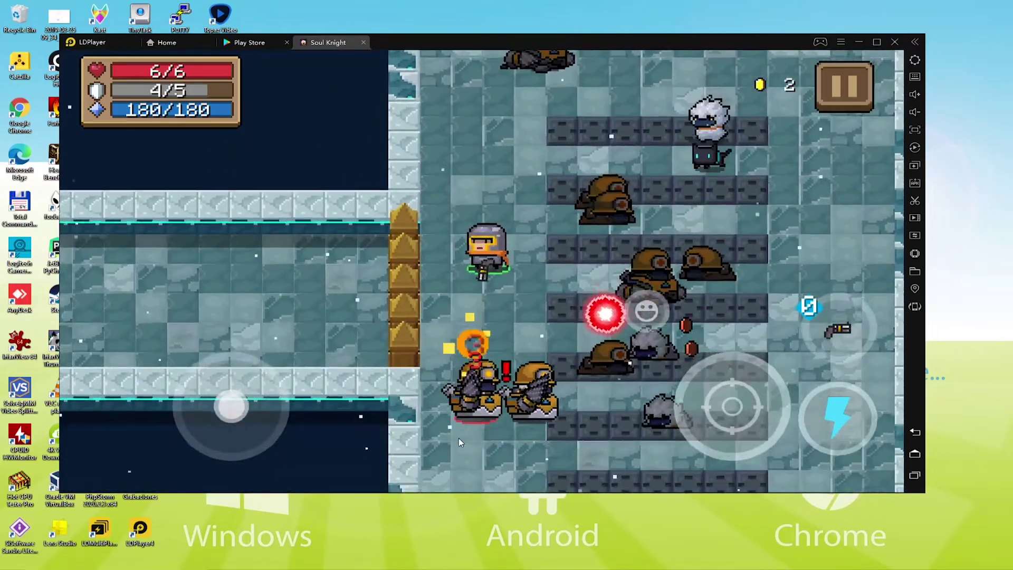
key("s")
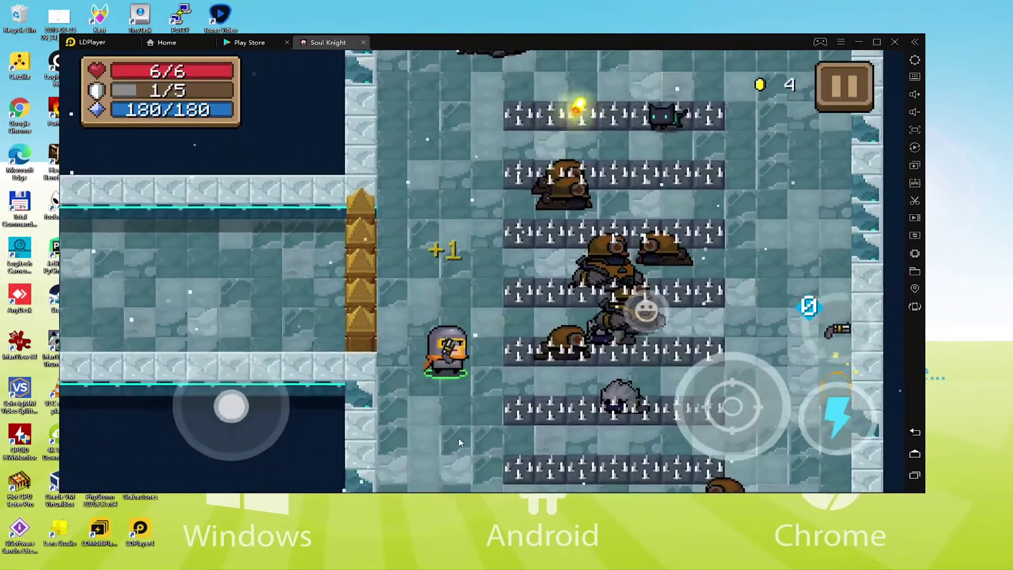
key("s")
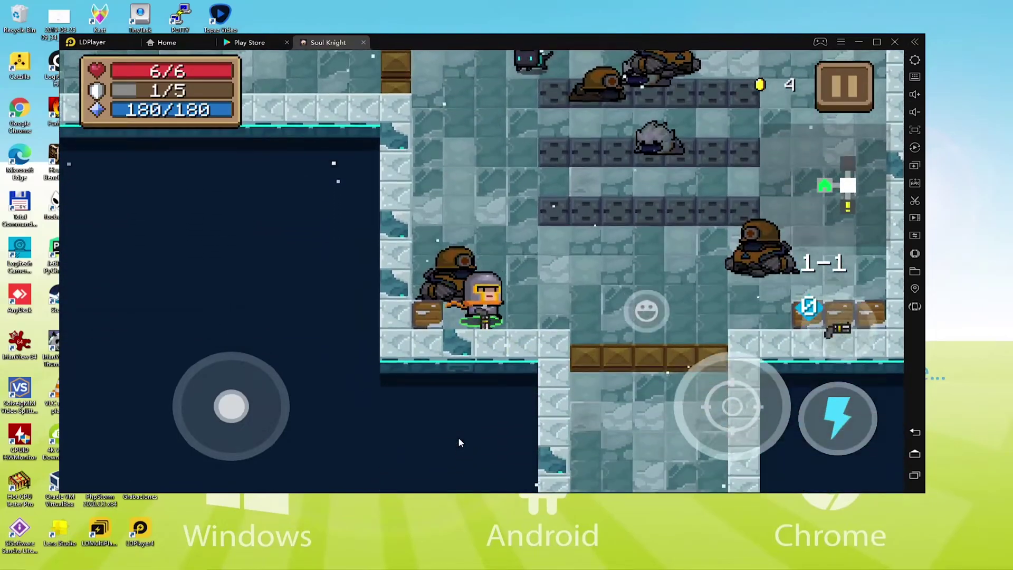
key("w")
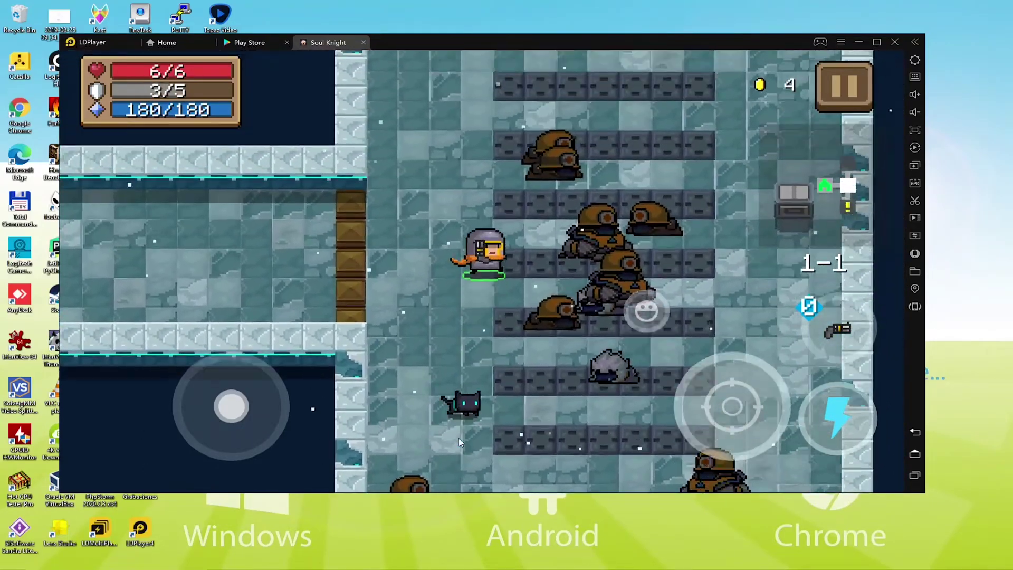
key("w")
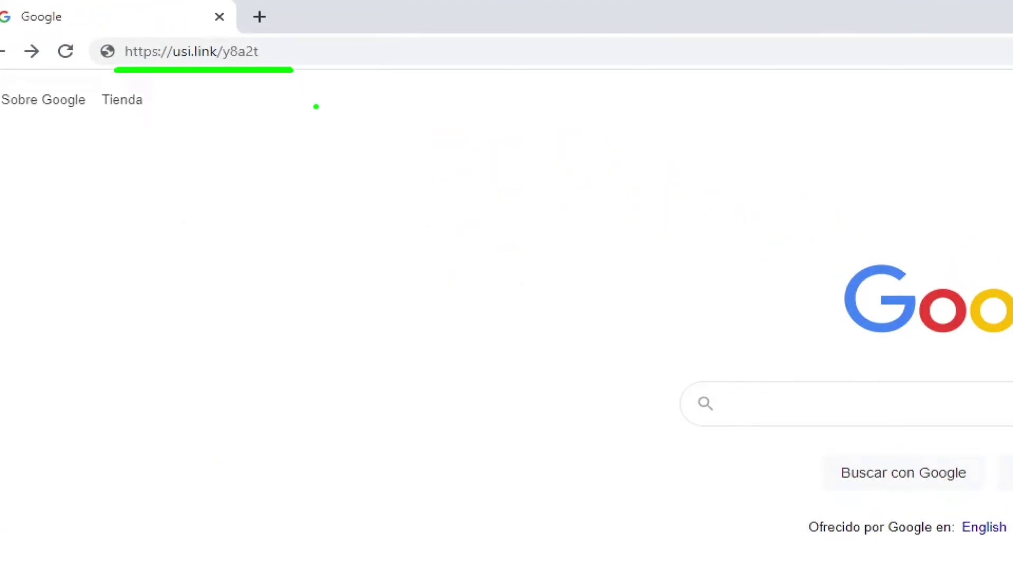
Step: Select the short link usi.link/y8a2t in Chrome's address bar
left_click(165, 25)
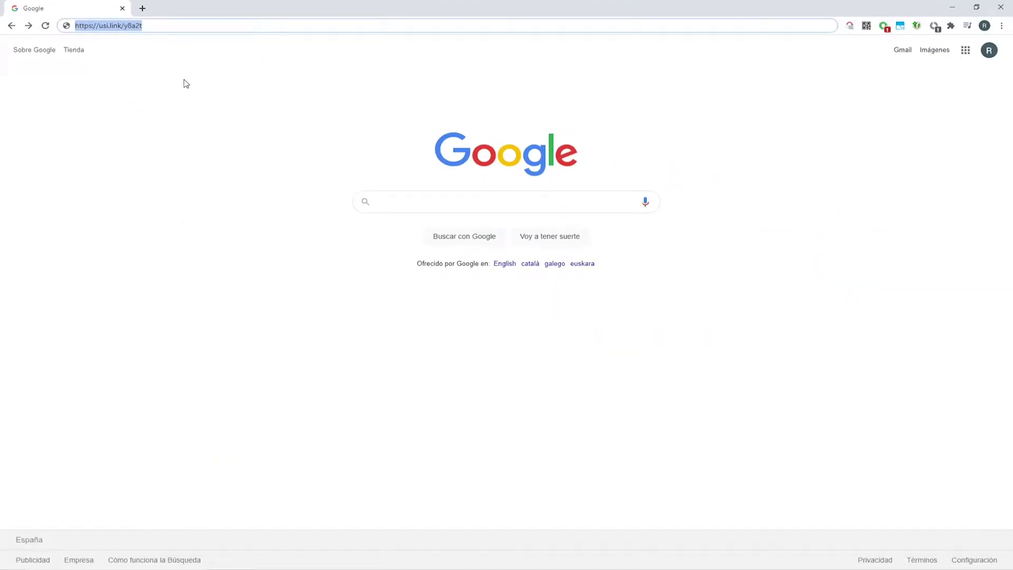
Step: Load usi.link/y8a2t and scroll down the ldplayer.net Soul Knight page, then back to the top banner
key("Return")
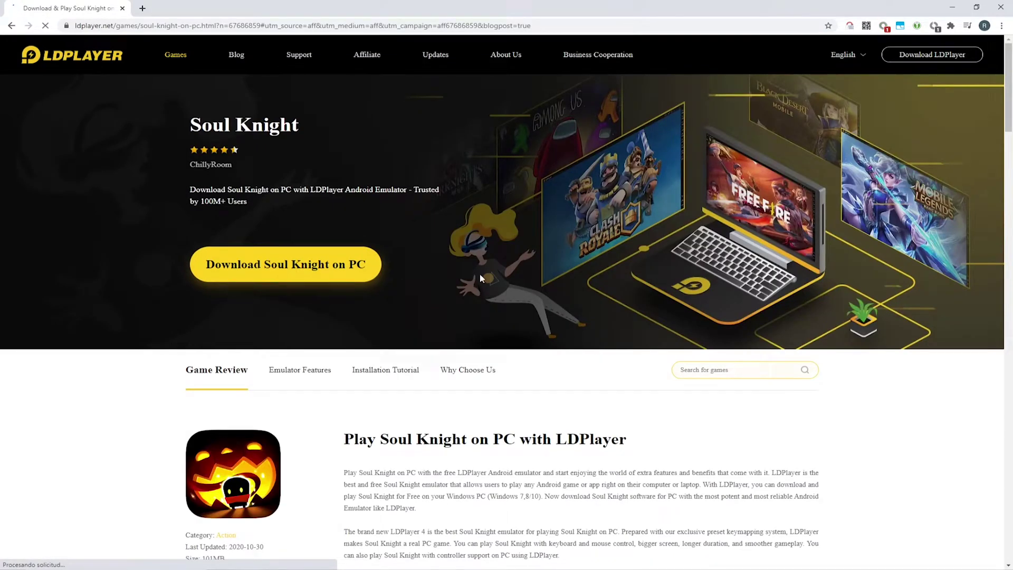
scroll(140, 267, "down", 8)
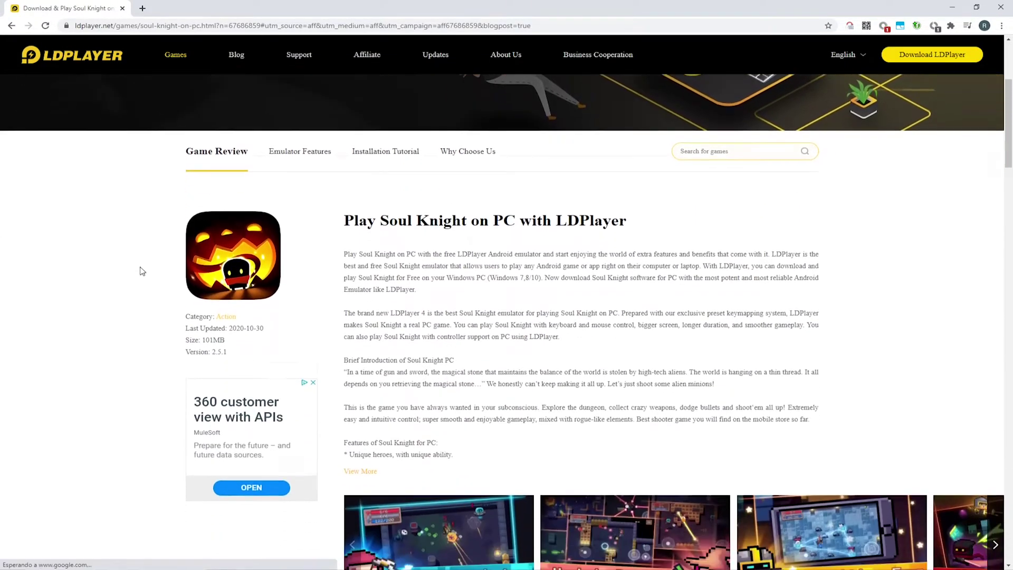
scroll(142, 271, "down", 14)
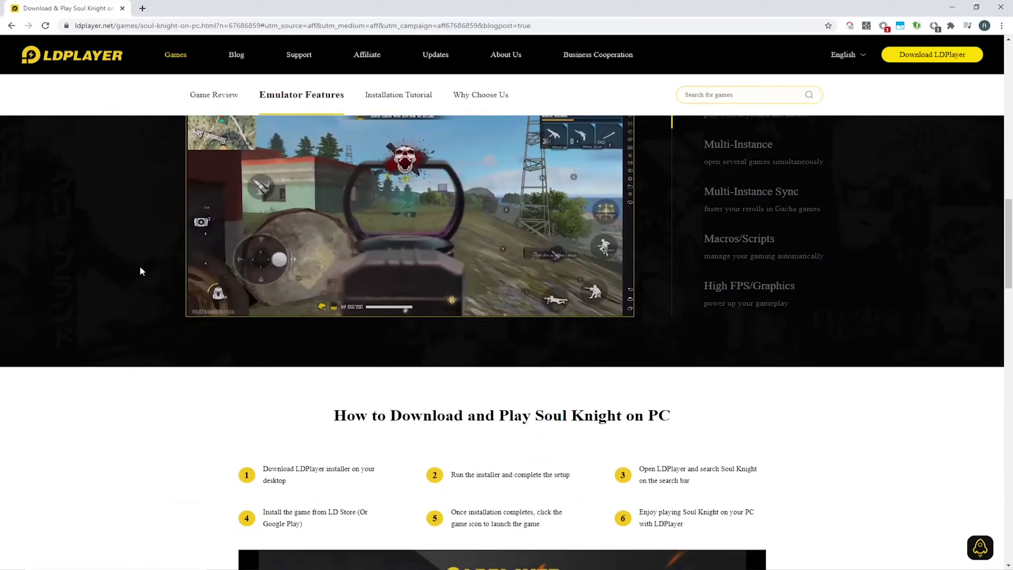
scroll(142, 273, "down", 18)
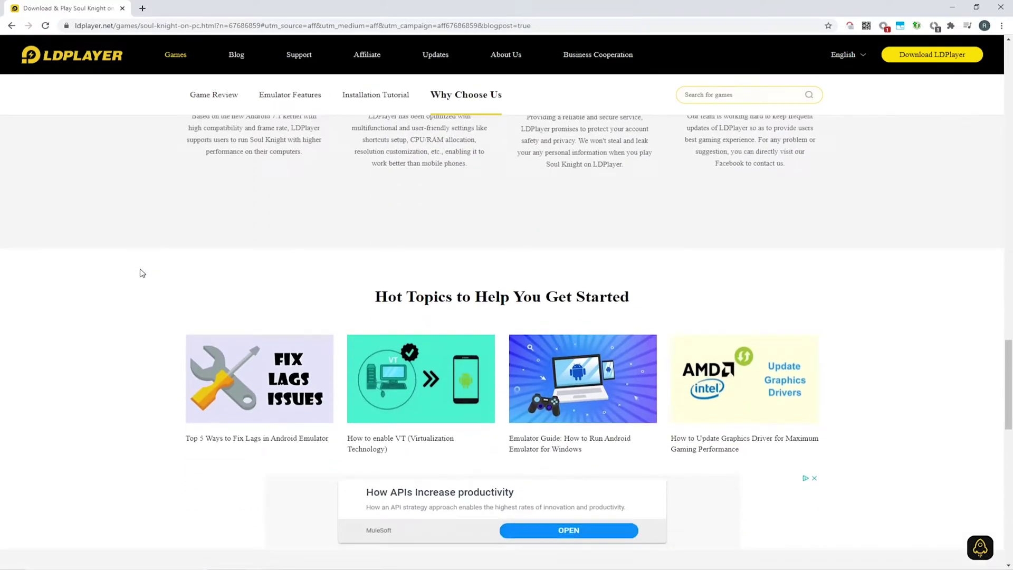
scroll(142, 273, "up", 20)
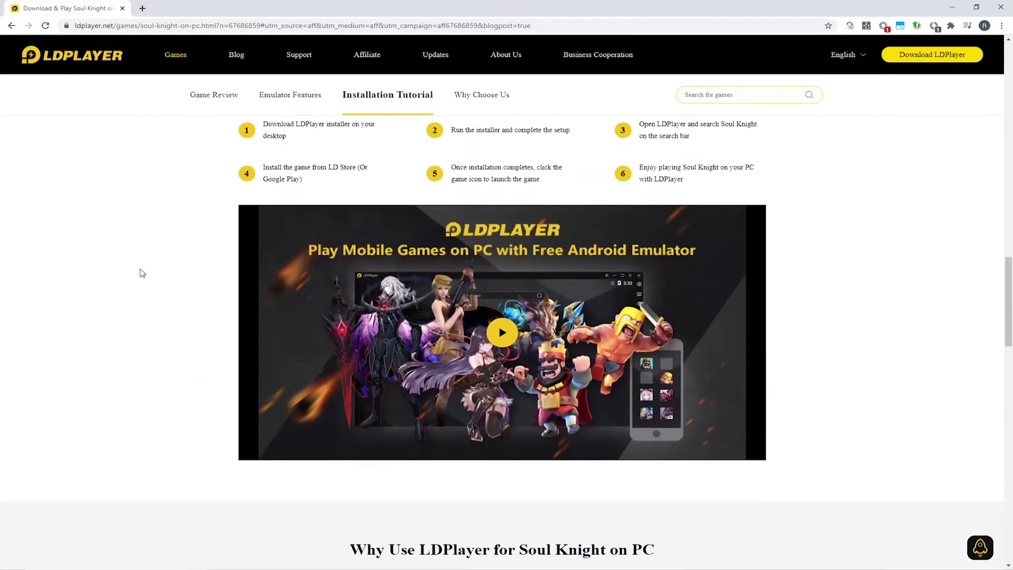
scroll(142, 273, "up", 3)
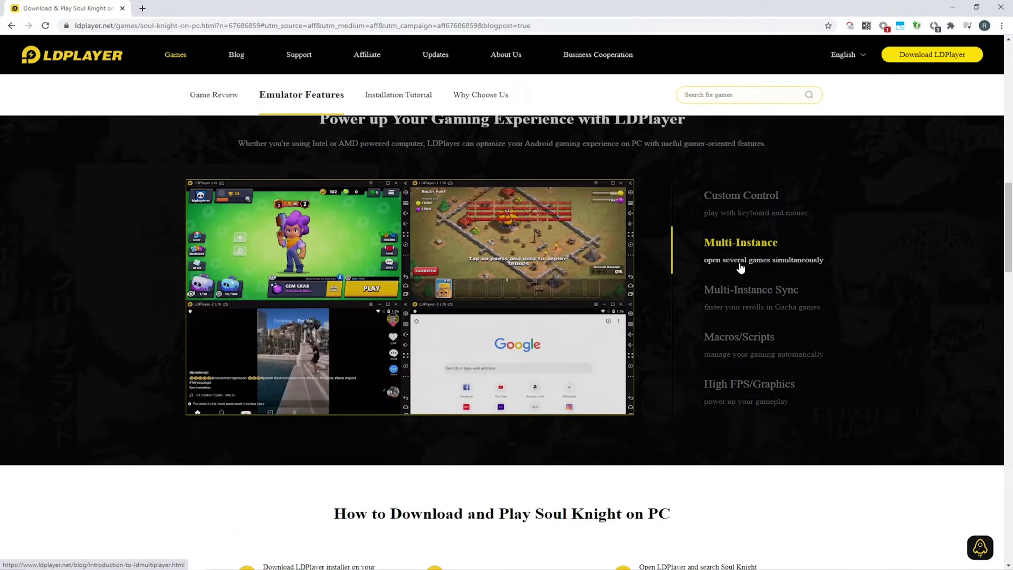
scroll(701, 306, "up", 10)
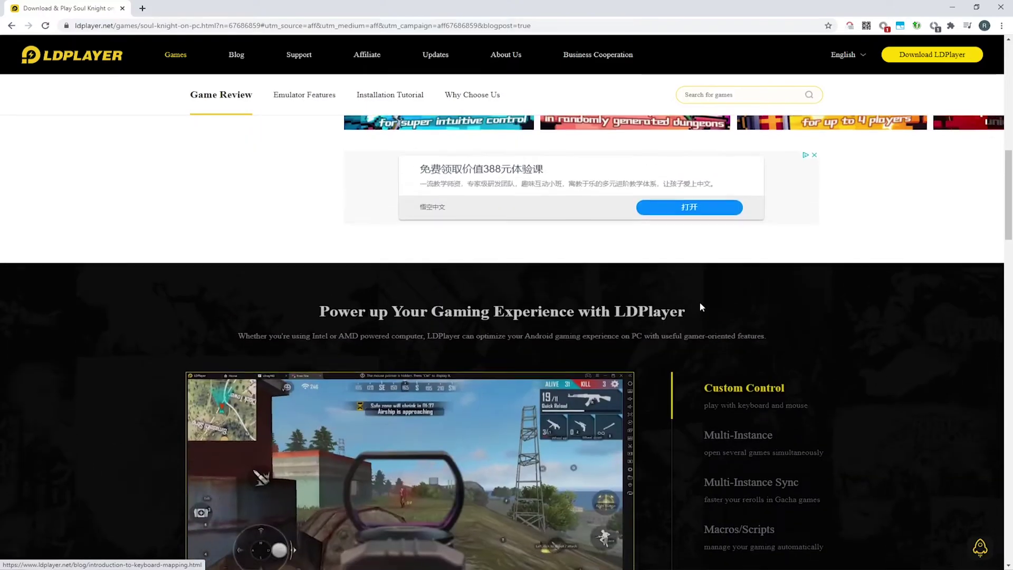
scroll(533, 356, "up", 7)
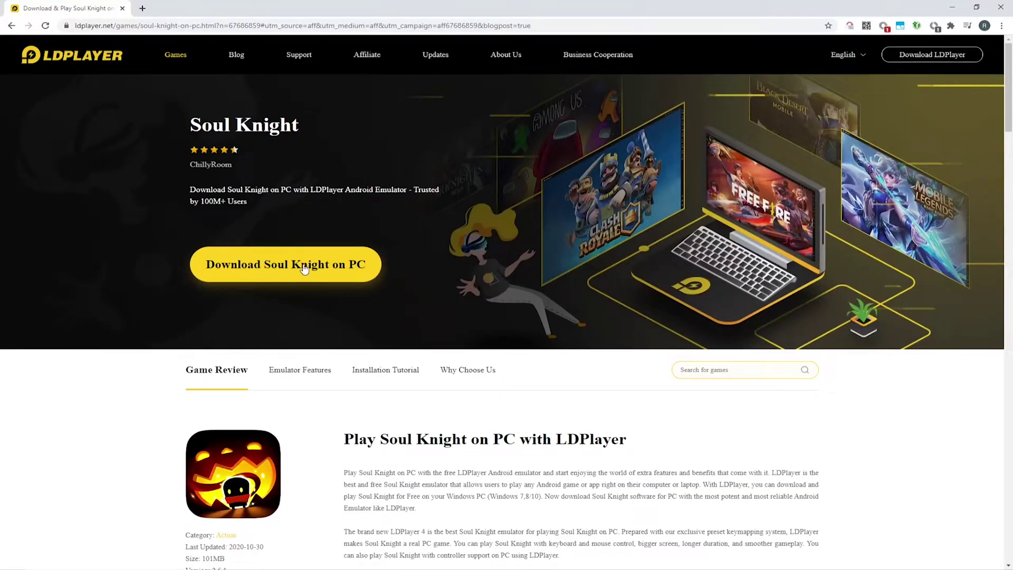
Step: Download the LDPlayer4 installer via Download Soul Knight on PC and run the .exe
left_click(304, 269)
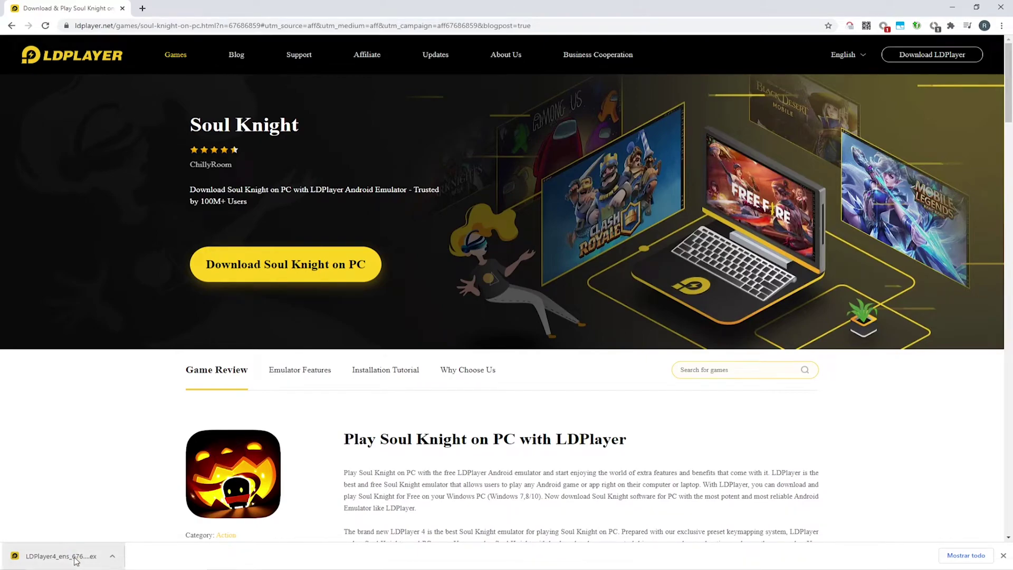
left_click(75, 560)
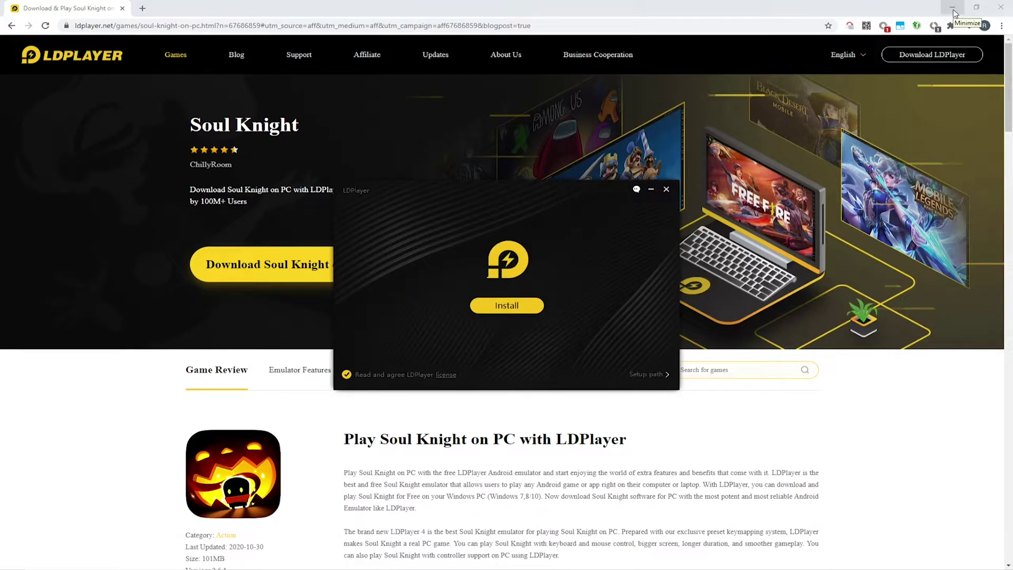
Step: Check the setup path C:\LDPlayer\LDPlayer4.0\ and start the LDPlayer installation with it unchanged
left_click(952, 8)
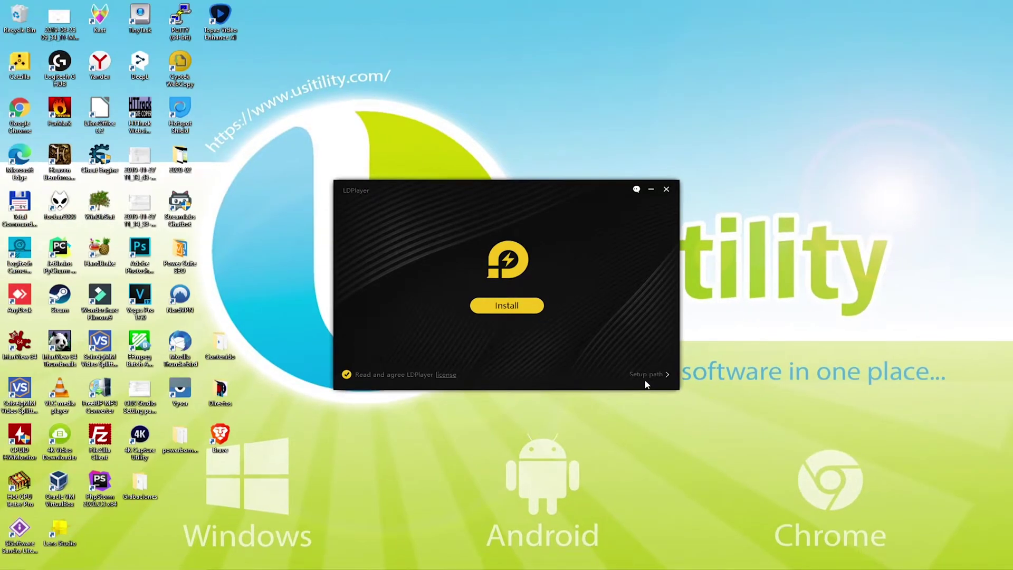
left_click(650, 376)
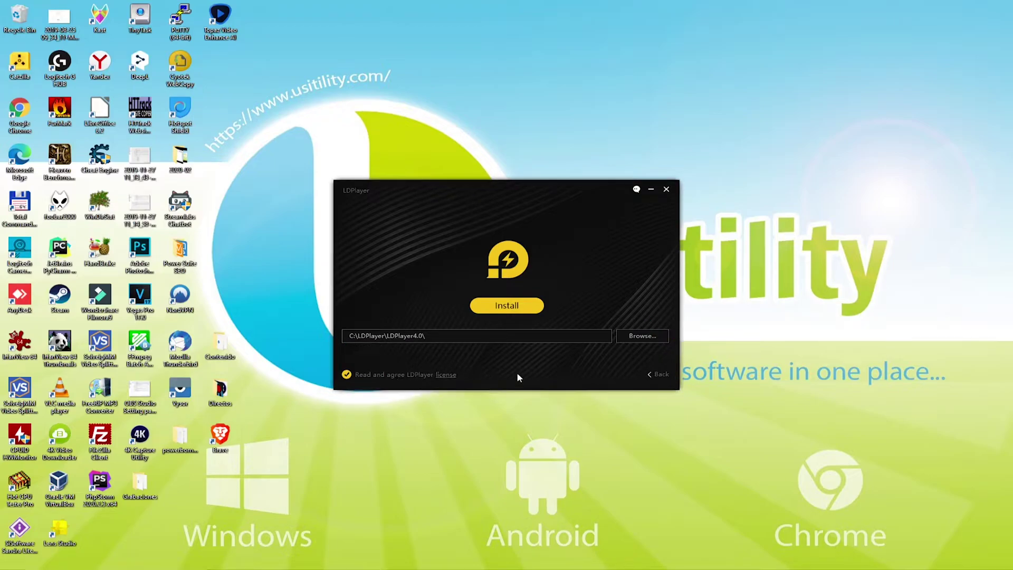
left_click(660, 375)
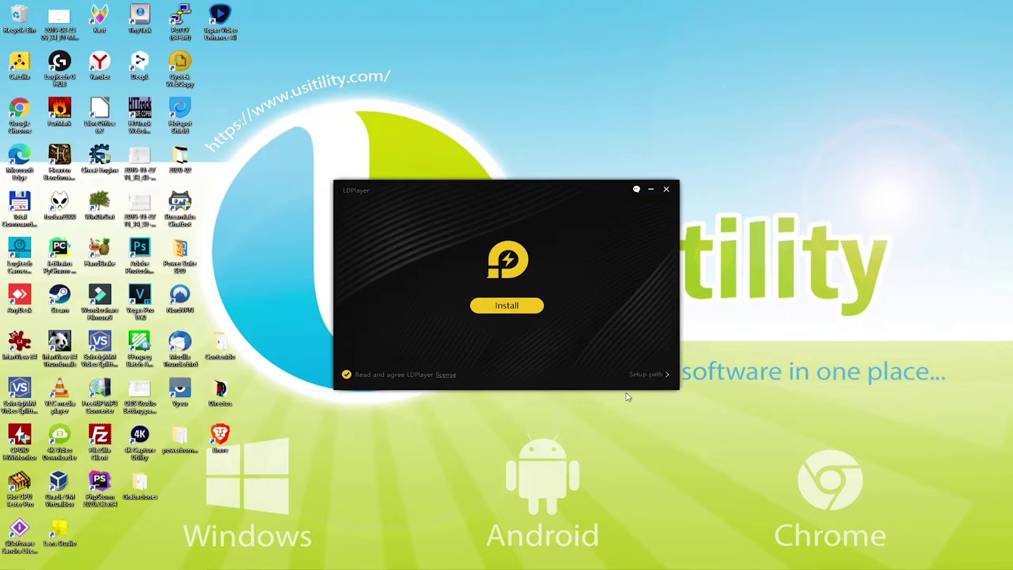
left_click(504, 307)
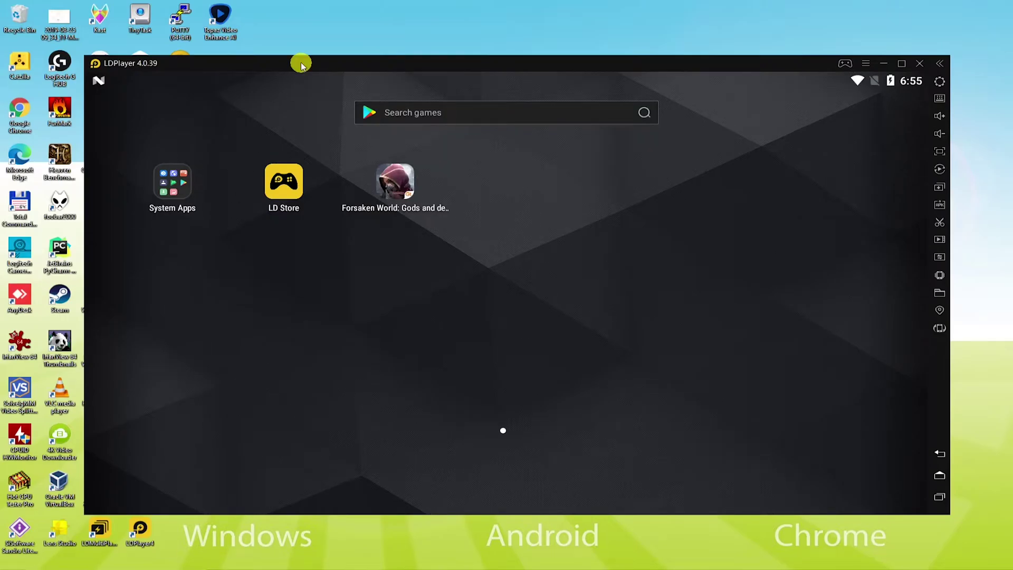
Step: Reposition the LDPlayer window on screen and select the new LDPlayer4 desktop shortcut
left_click_drag(287, 62, 288, 47)
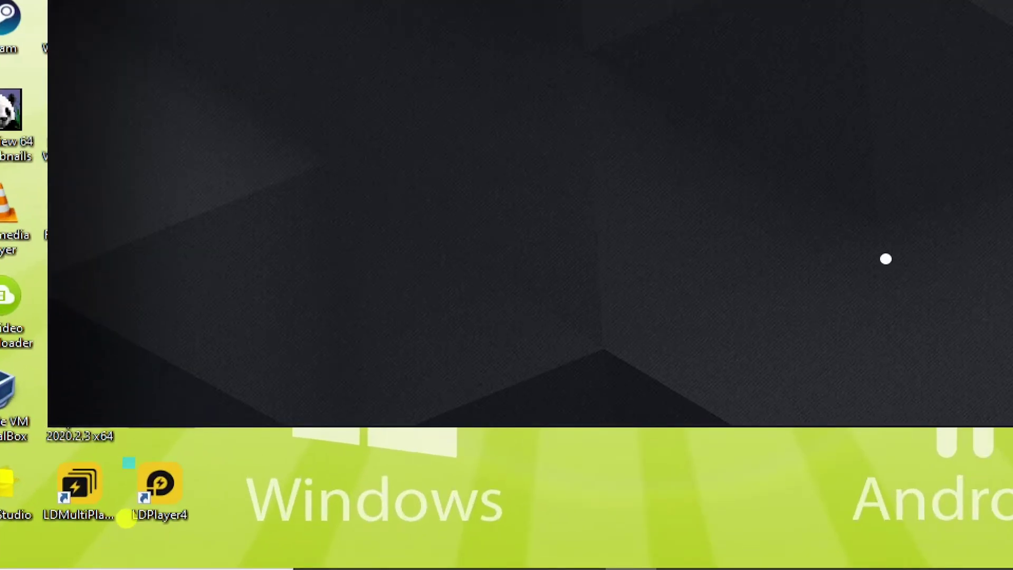
left_click(139, 549)
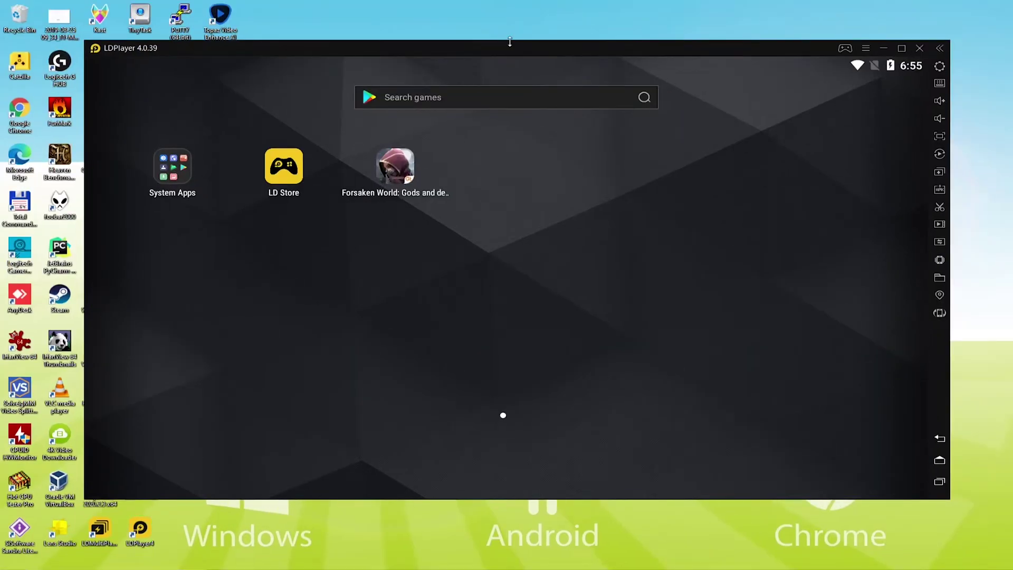
left_click_drag(509, 41, 502, 60)
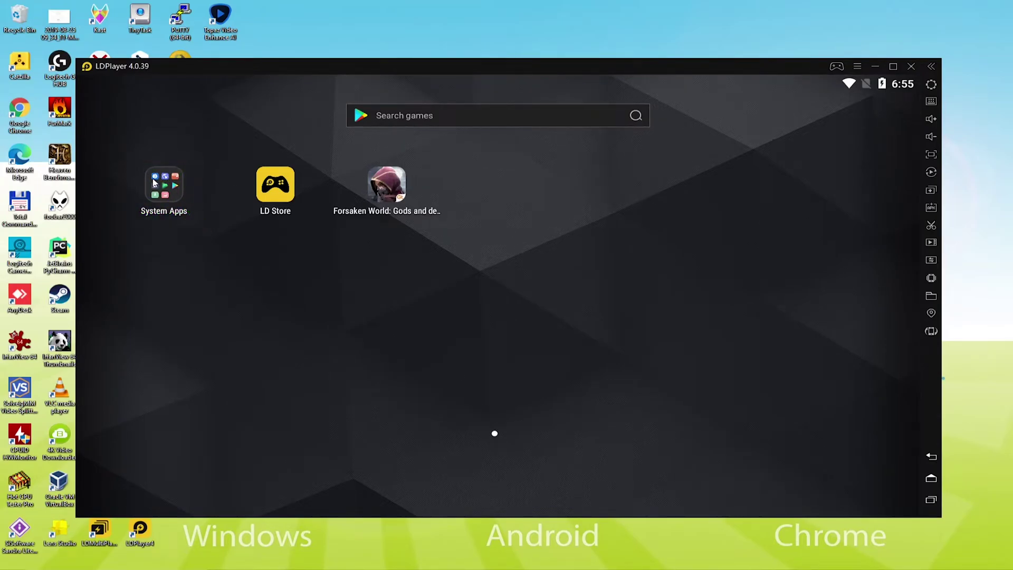
Step: Launch the Play Store from LDPlayer's System Apps folder
left_click(155, 183)
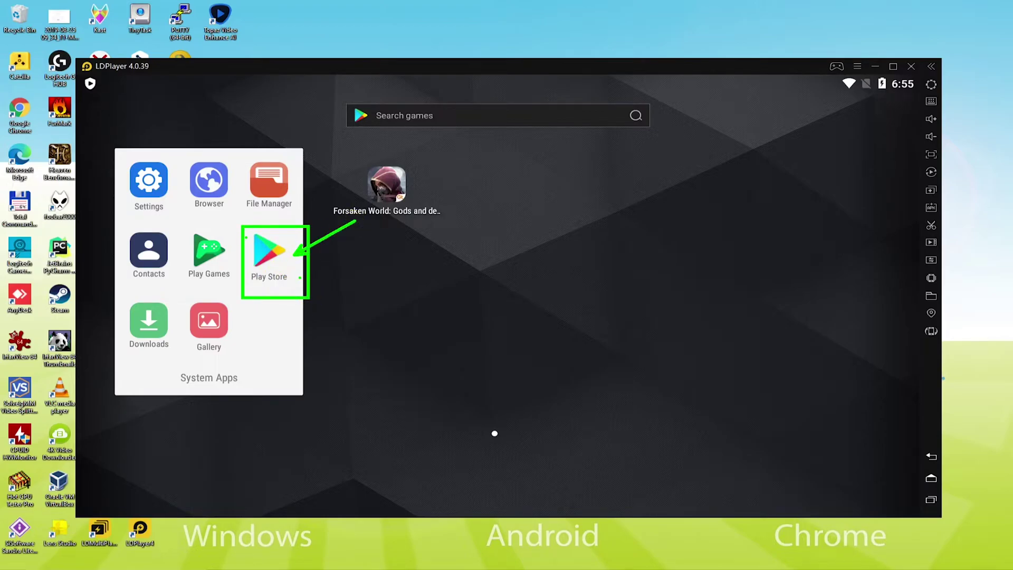
left_click(271, 256)
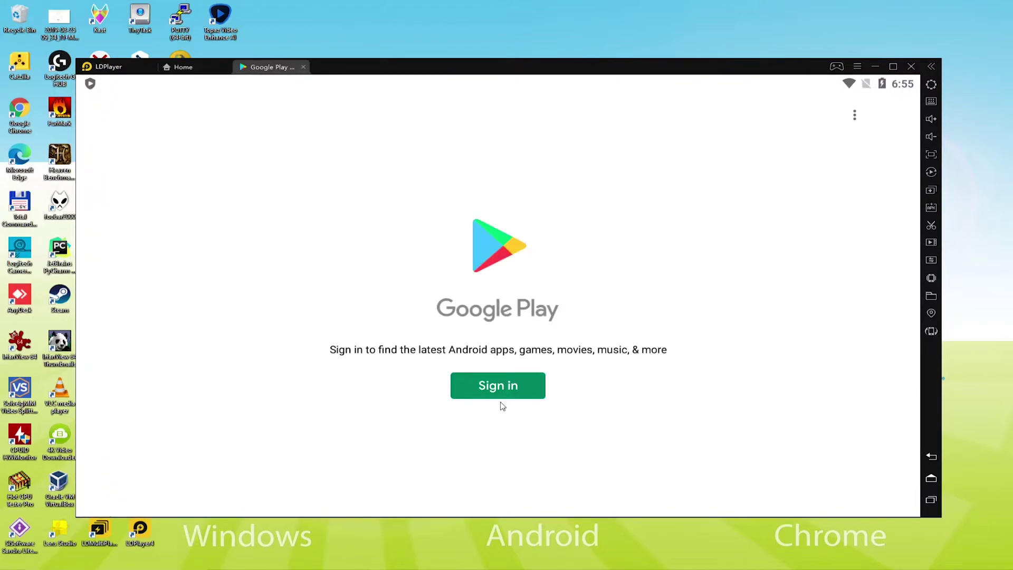
Step: Begin the Google Play sign-in and enter the Google account e-mail
left_click(515, 395)
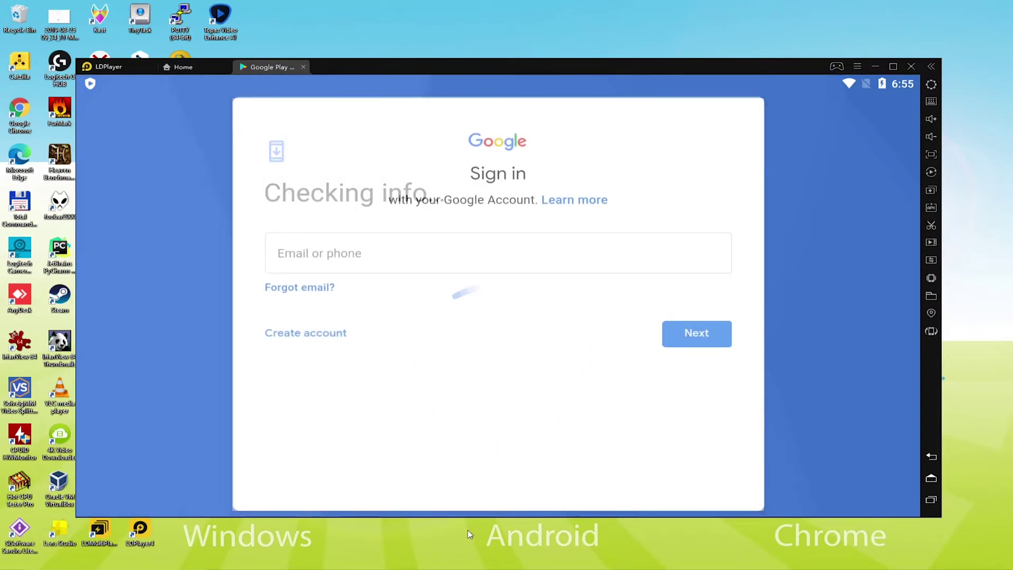
left_click(349, 252)
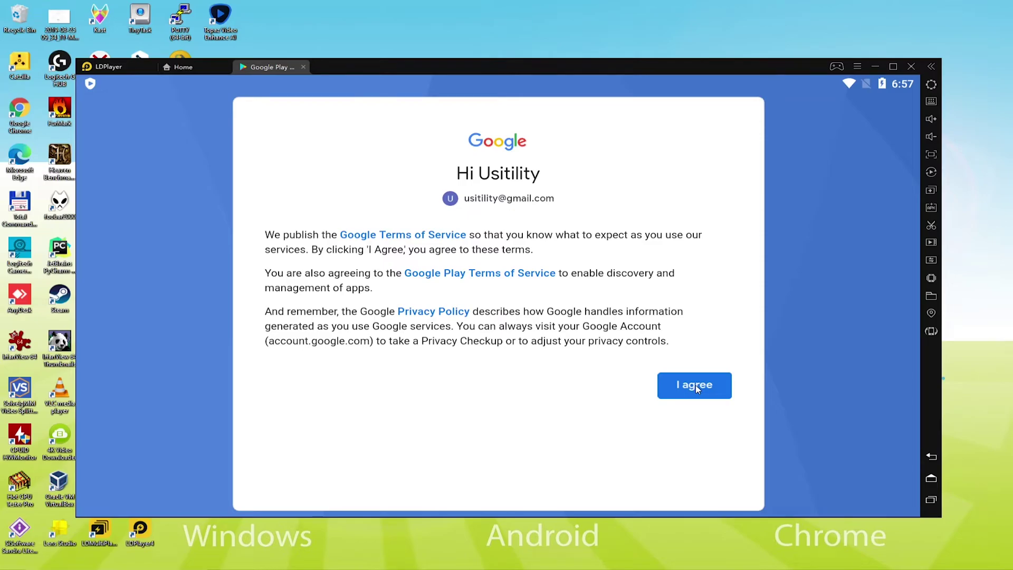
Step: Agree to Google's terms, switch off Google Drive backup, and accept the services settings
left_click(697, 389)
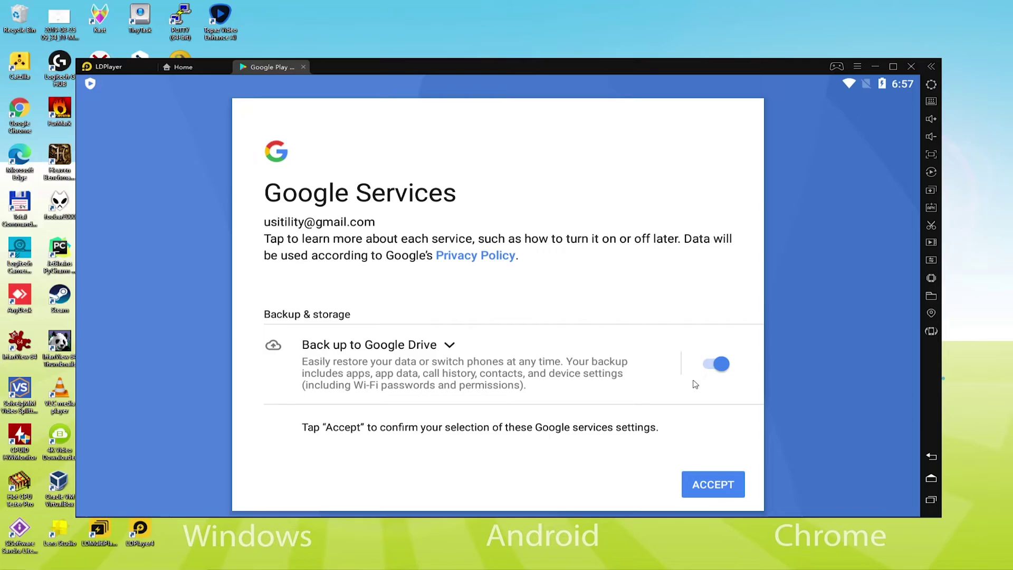
left_click(716, 366)
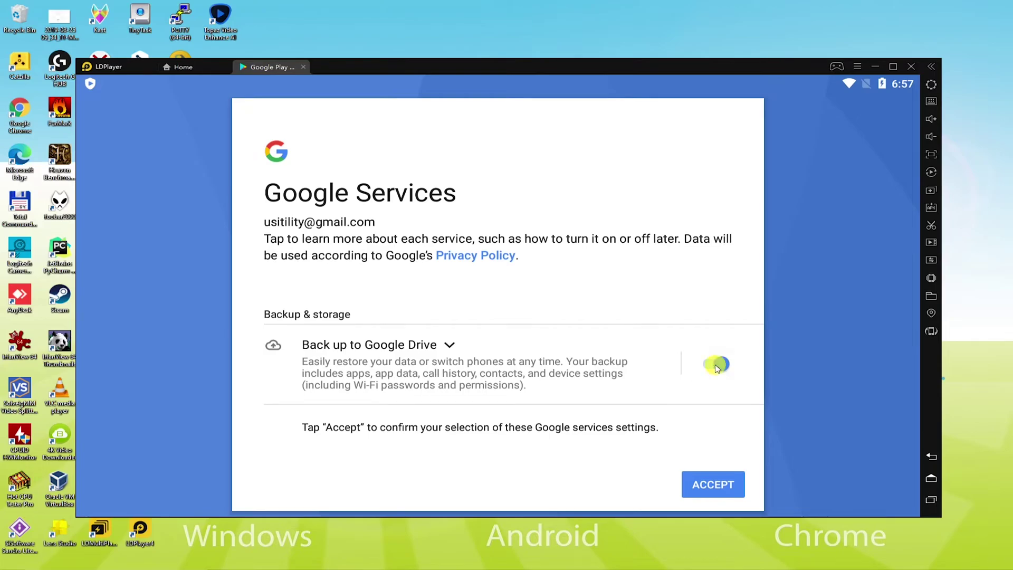
left_click(708, 487)
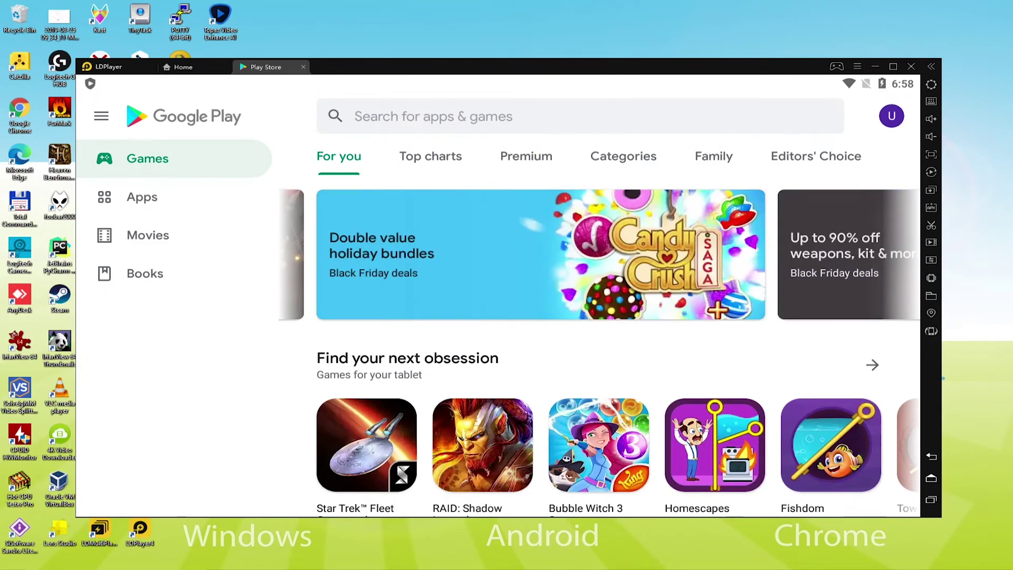
Step: Search the Play Store for 'soul knight' and install Soul Knight
left_click(443, 120)
type("soul ")
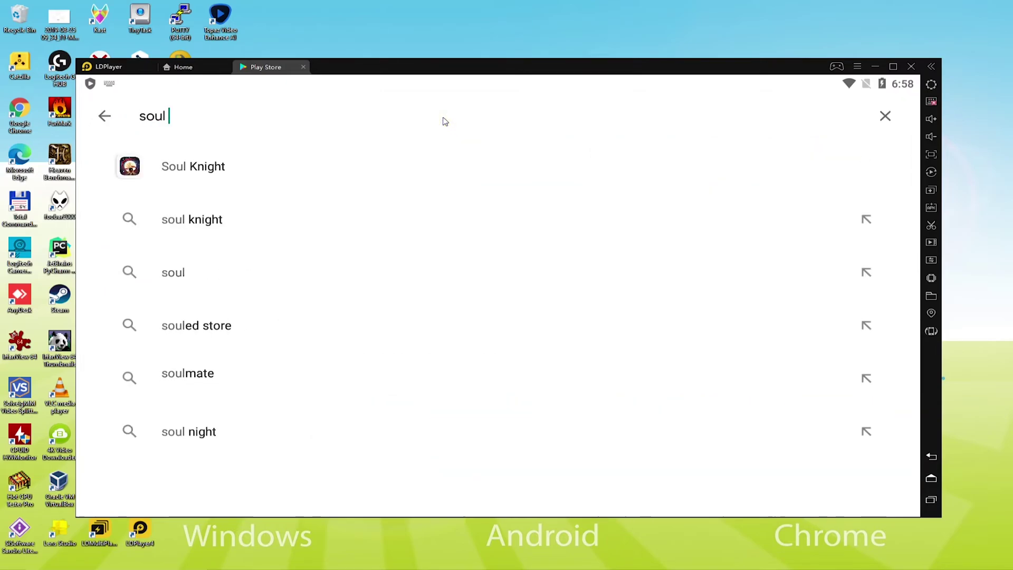
type("knight")
key("Return")
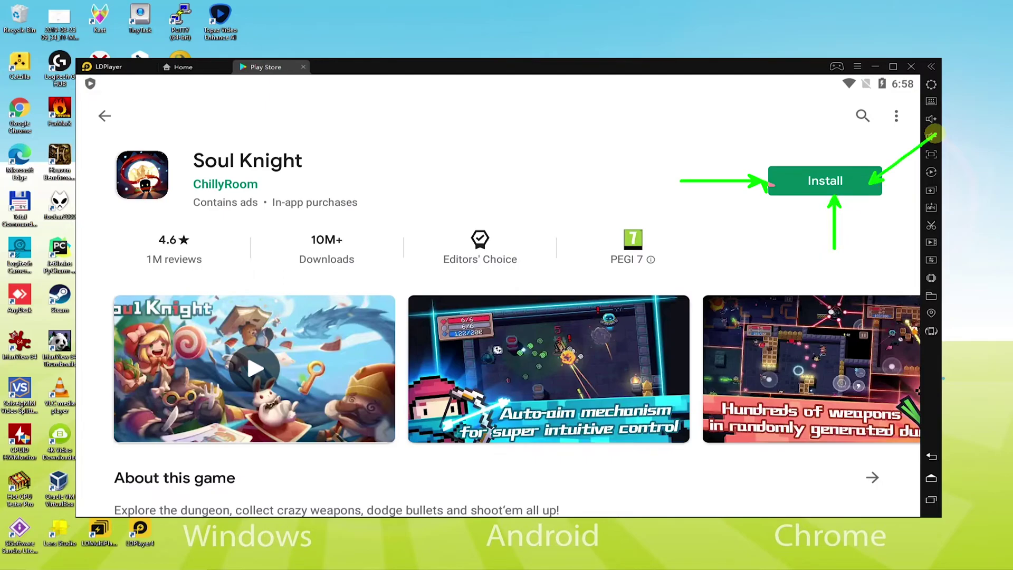
left_click(815, 185)
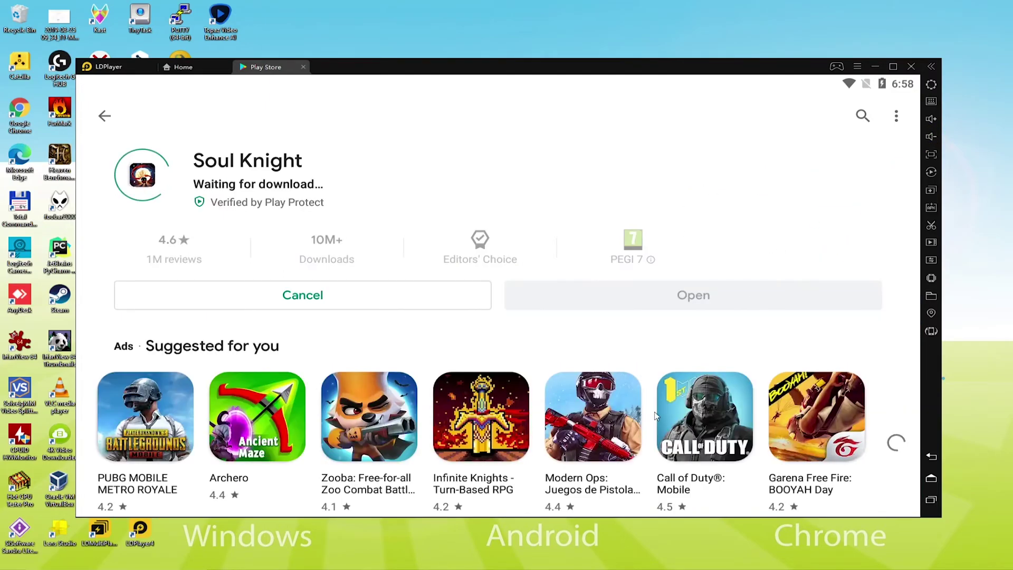
left_click_drag(484, 68, 483, 48)
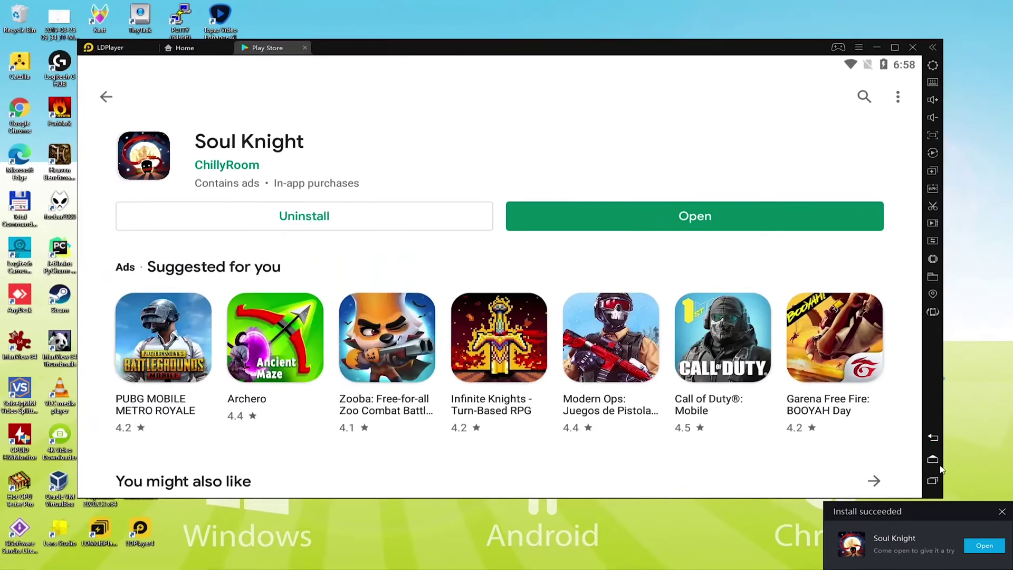
Step: Go to the Android home screen and launch Soul Knight, reaching the ChillyRoom splash screen
left_click(933, 461)
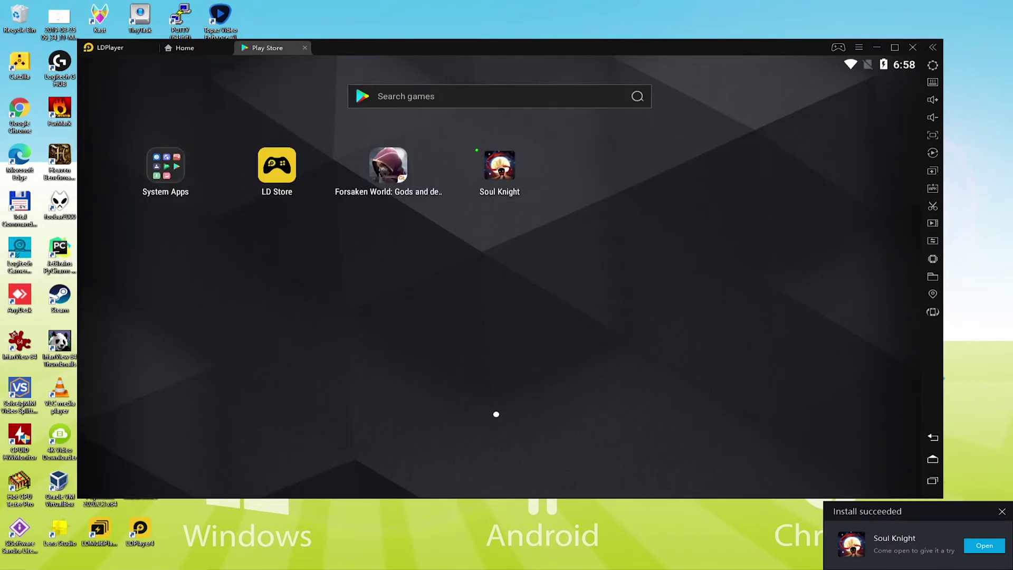
left_click(499, 168)
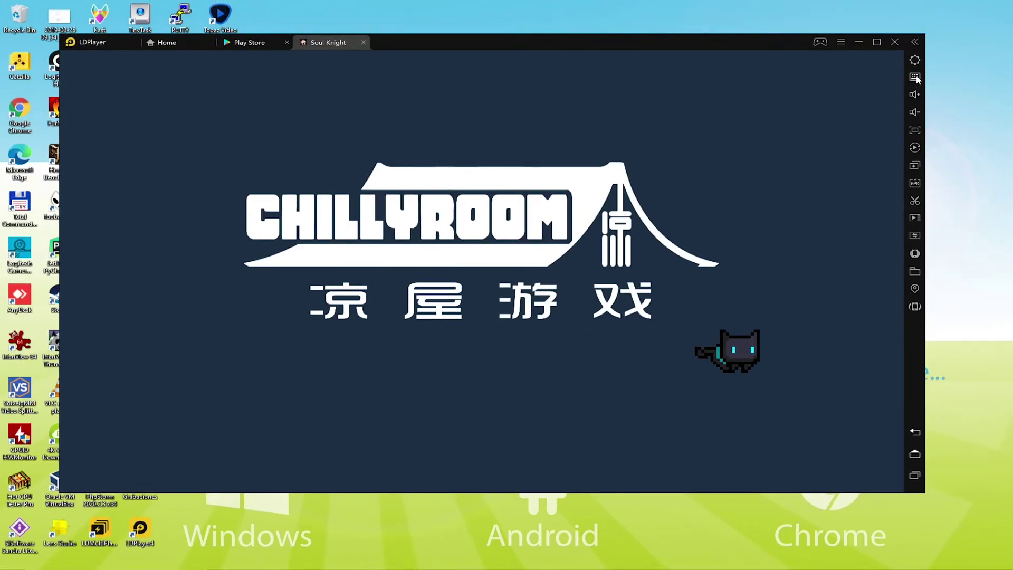
left_click(915, 76)
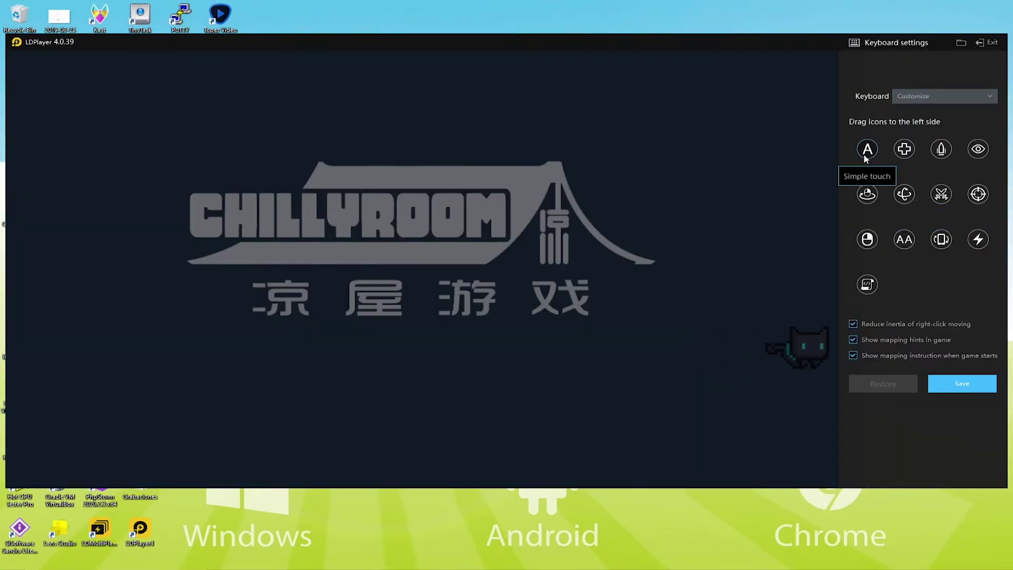
left_click(993, 42)
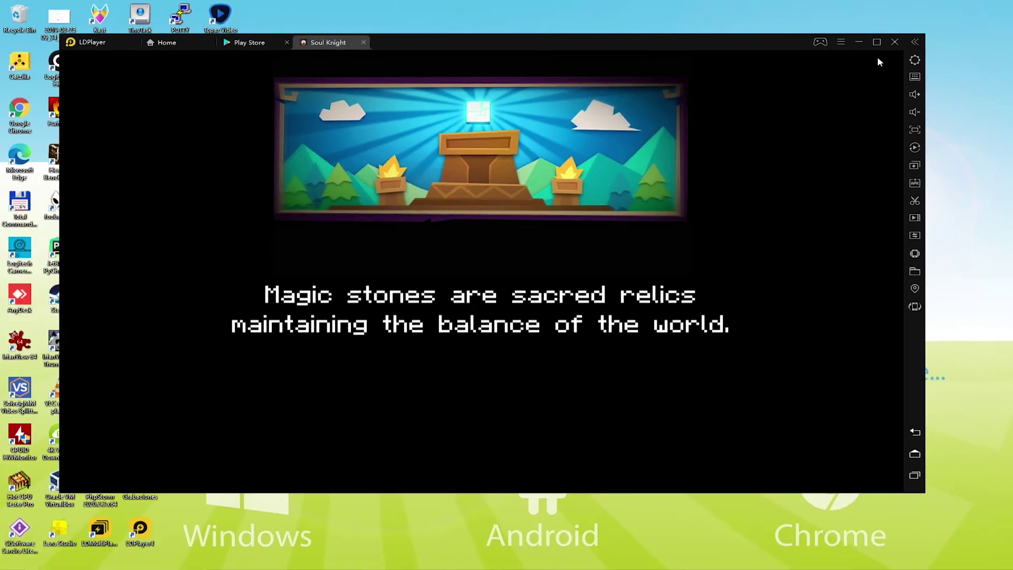
Step: Maximize the LDPlayer window and put Soul Knight into fullscreen mode
left_click(887, 56)
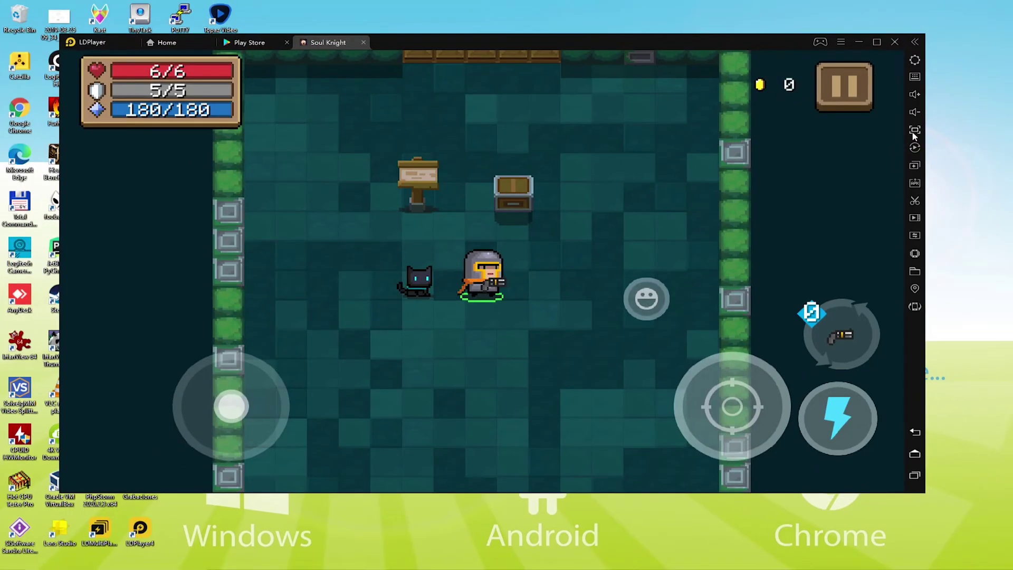
left_click(913, 132)
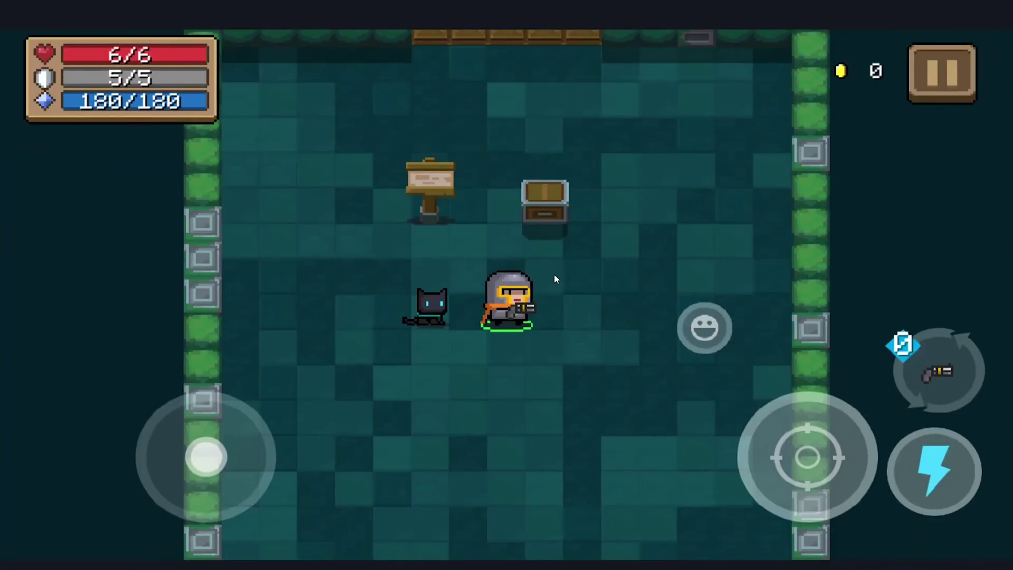
Step: Walk the knight with WASD through the corridors down to the spiked fence
key("s")
key("d")
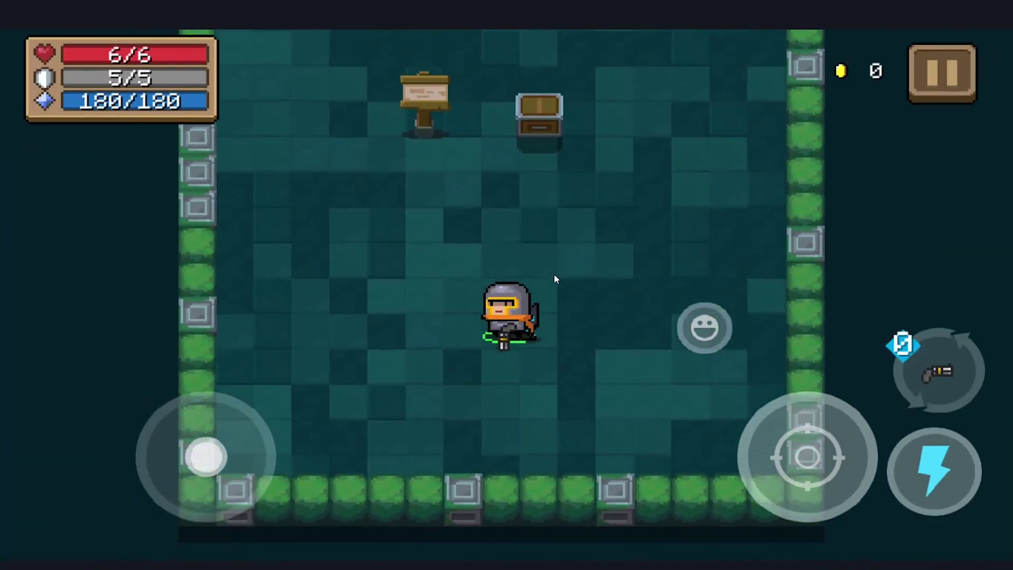
key("s")
key("a")
key("w")
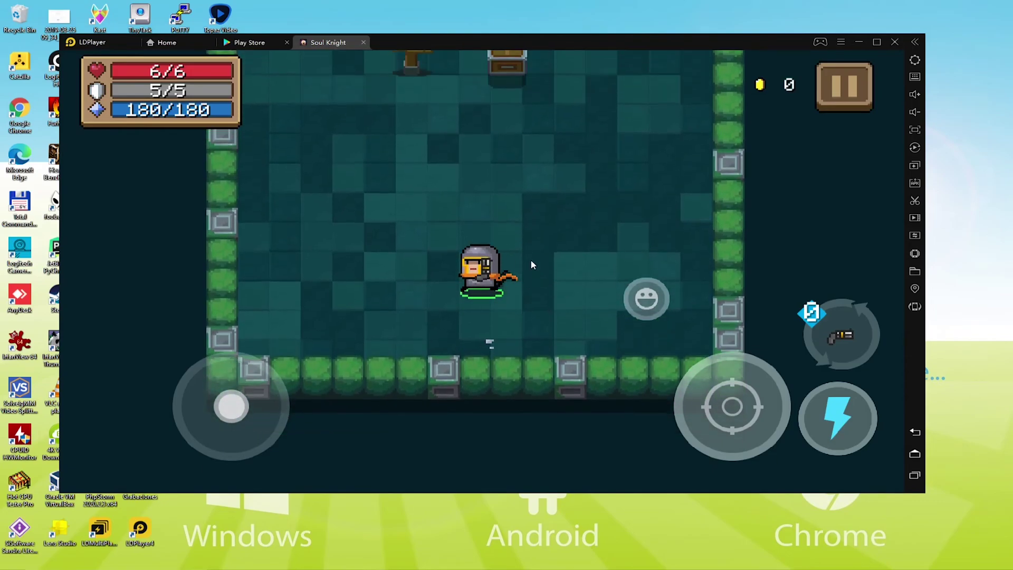
key("d")
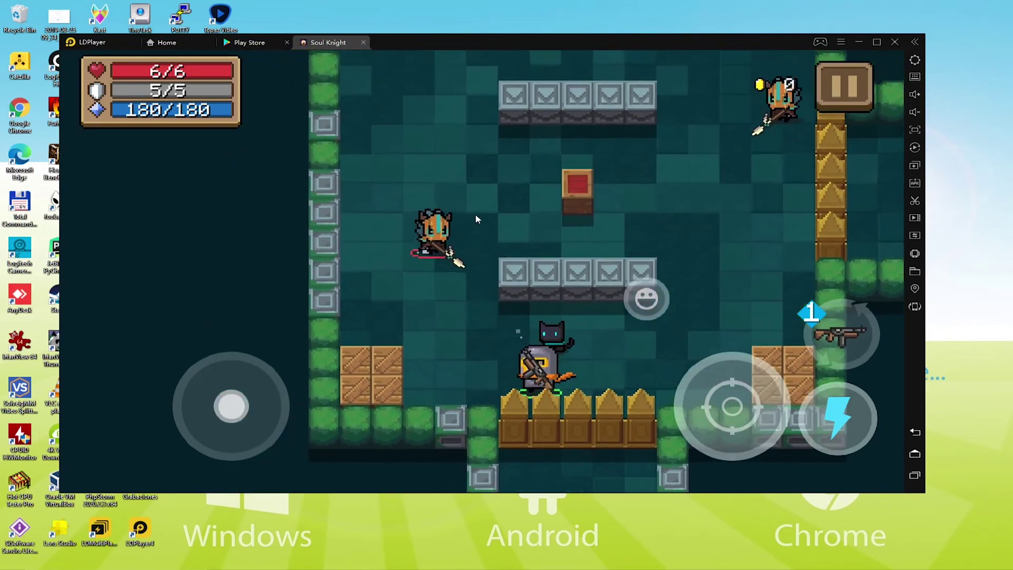
key("w")
key("a")
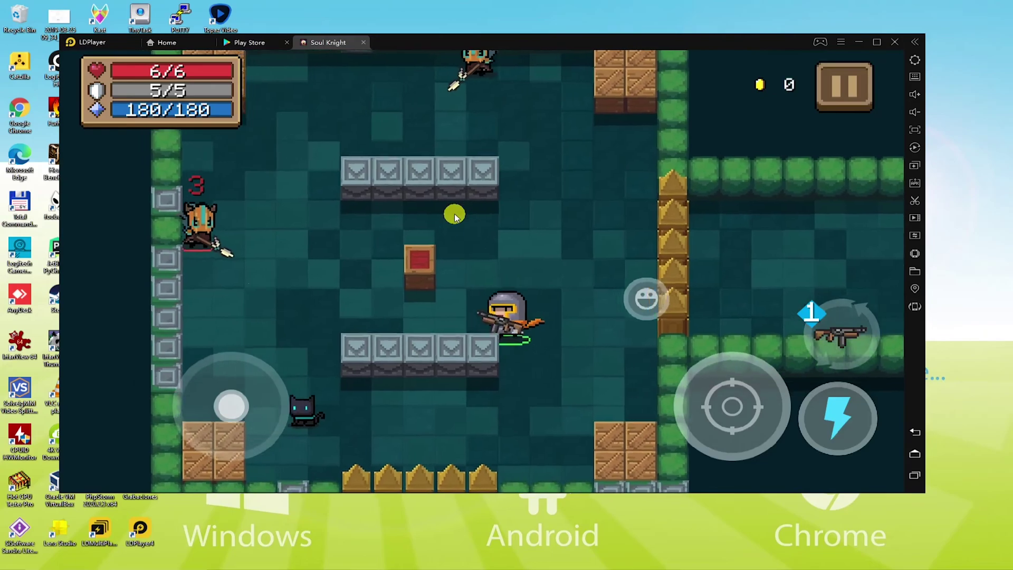
key("s")
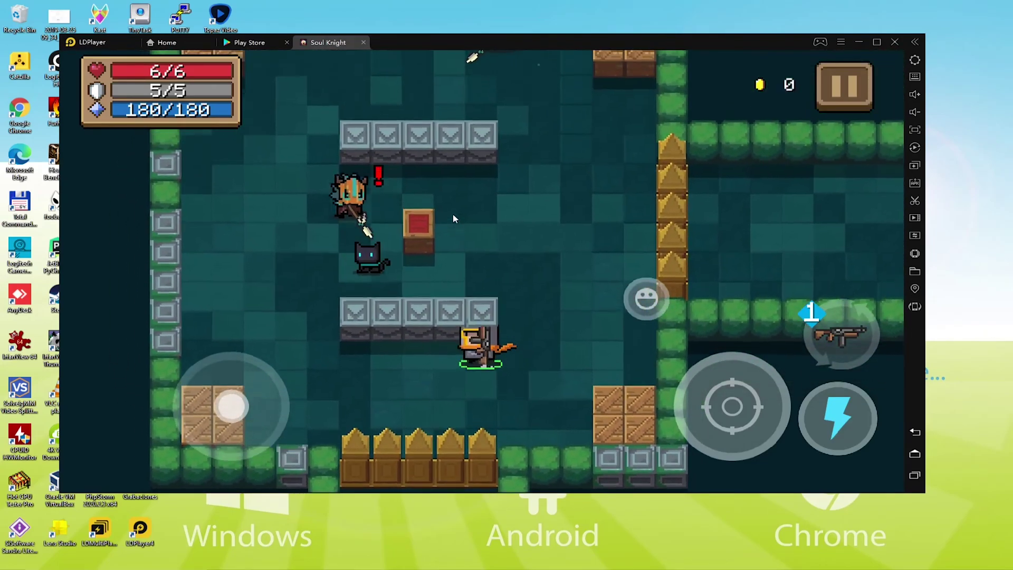
key("s")
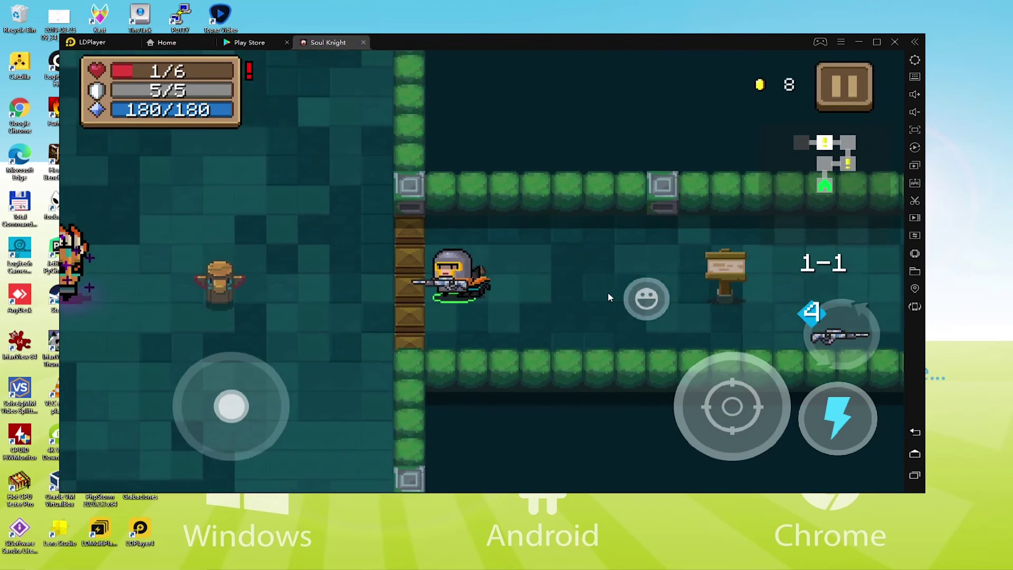
Step: Shoot the ice crystal boss and enemies while moving until the room shows CLEAR
key("a")
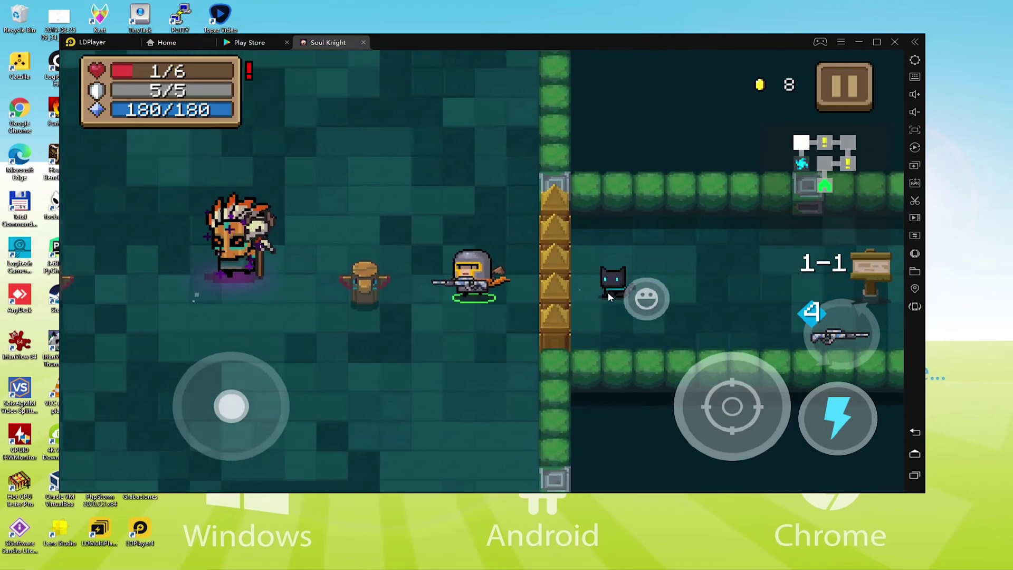
key("j")
key("s")
key("j")
key("a")
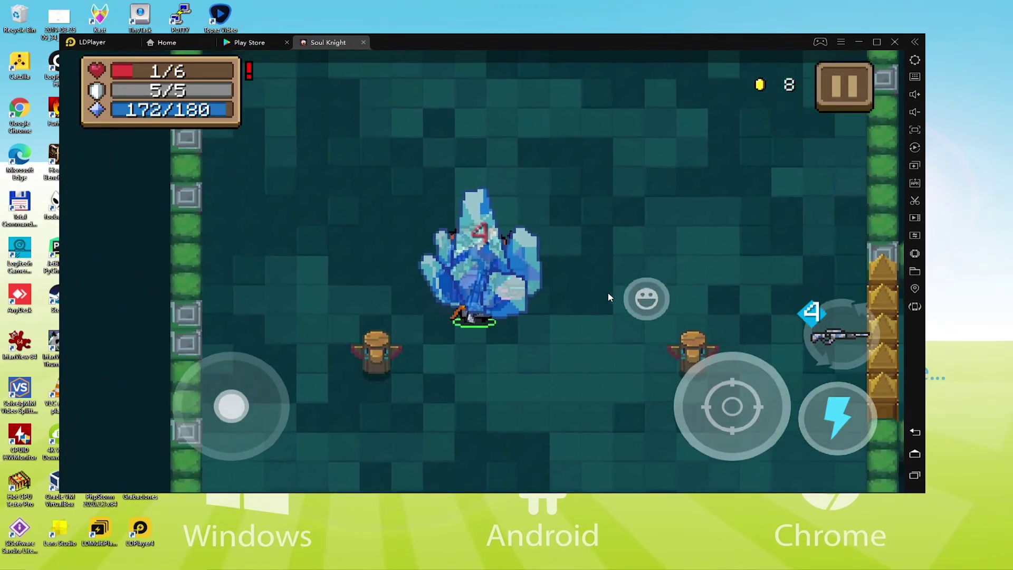
key("j")
key("w")
key("a")
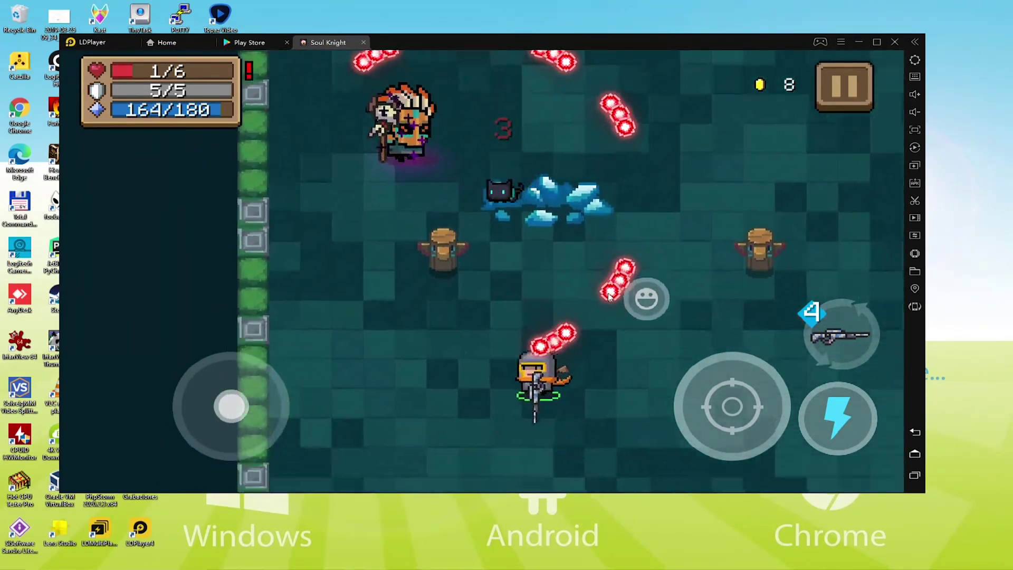
key("w")
key("j")
key("j")
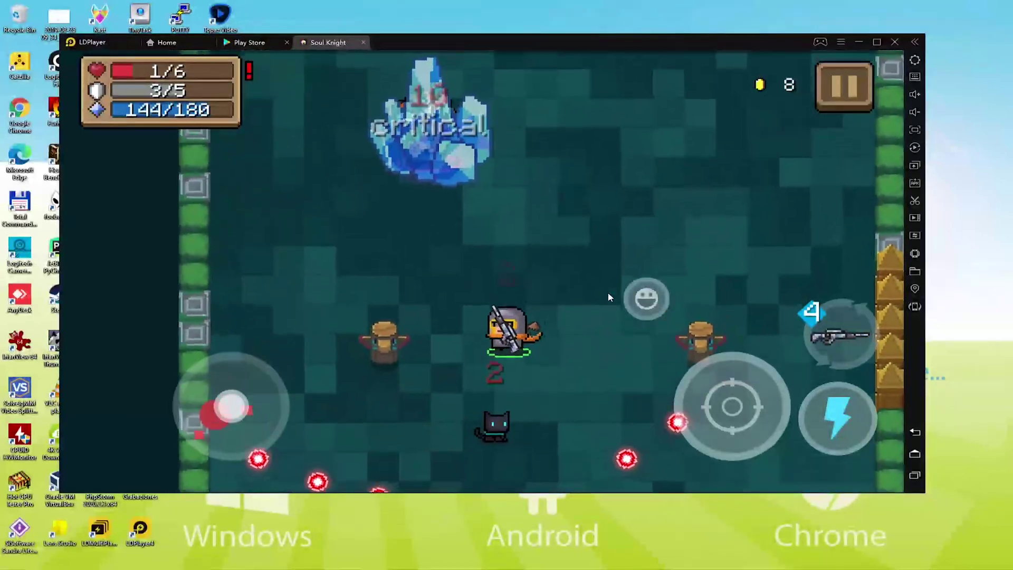
key("j")
key("s")
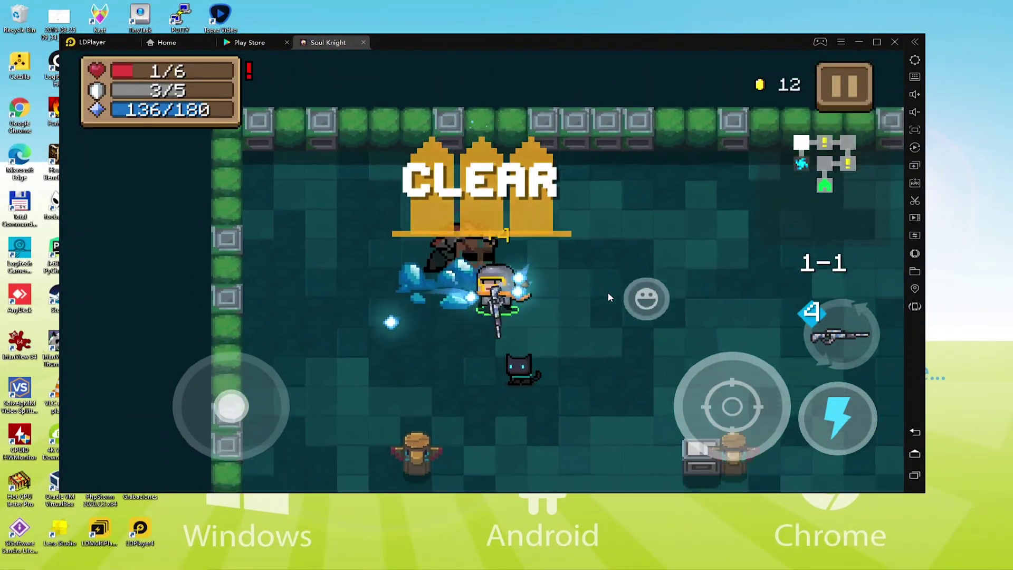